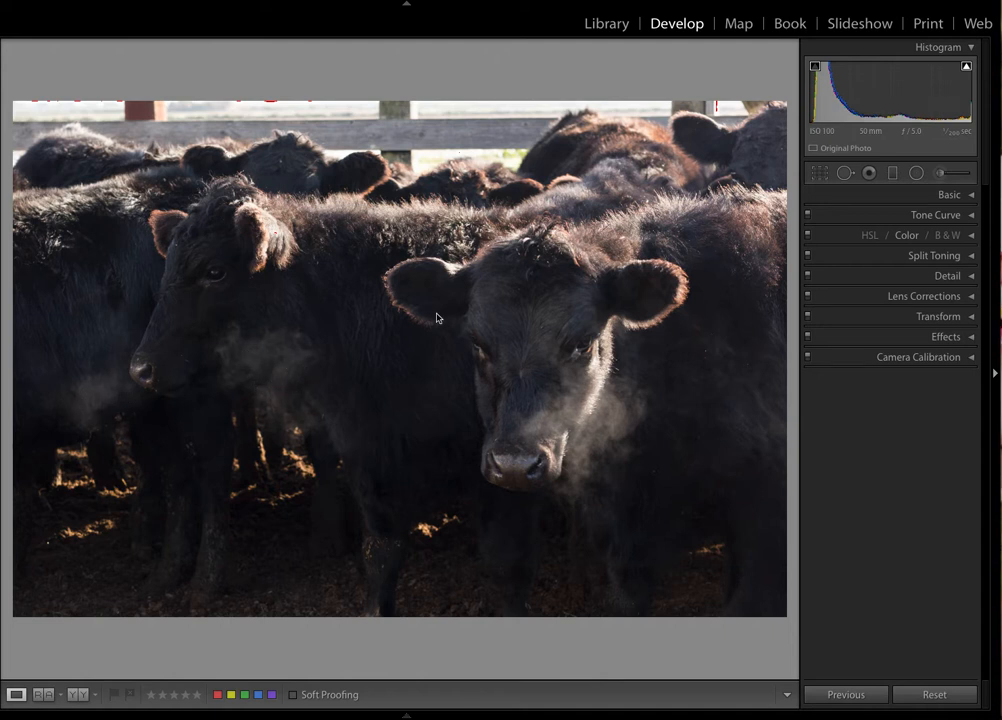
Draw a radial filter over the breath cloud beside the side-facing cow's head, then tilt and resize it to fit the steam.
click(917, 175)
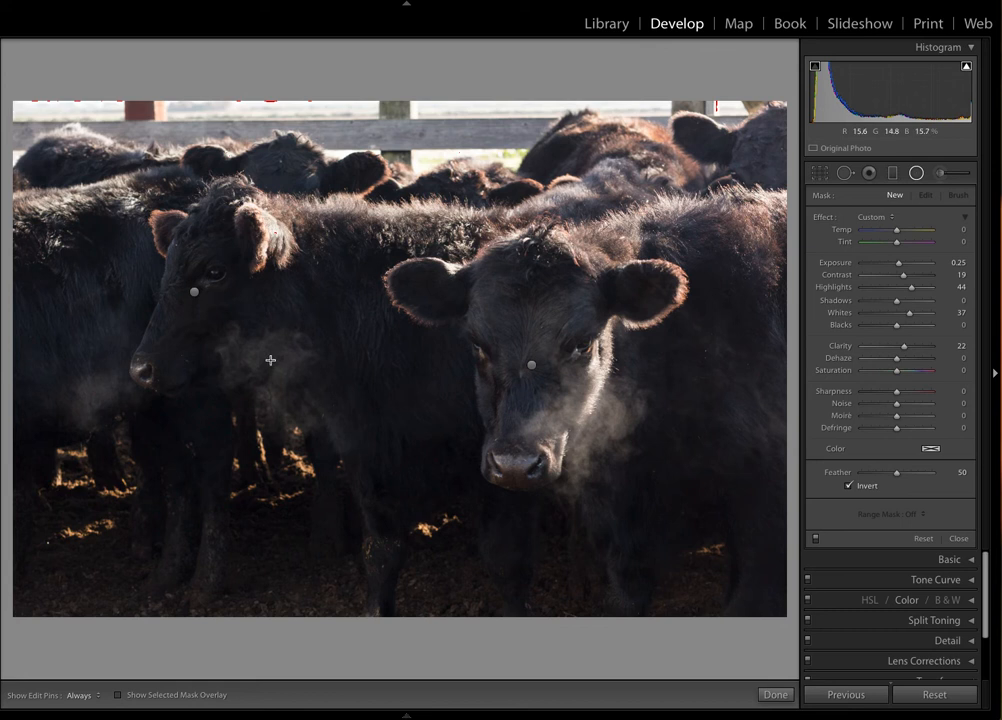
mouse_move(273, 360)
mouse_down()
mouse_move(266, 409)
mouse_move(335, 416)
mouse_move(351, 430)
mouse_move(347, 406)
mouse_up()
drag(273, 291, 274, 301)
drag(370, 391, 334, 440)
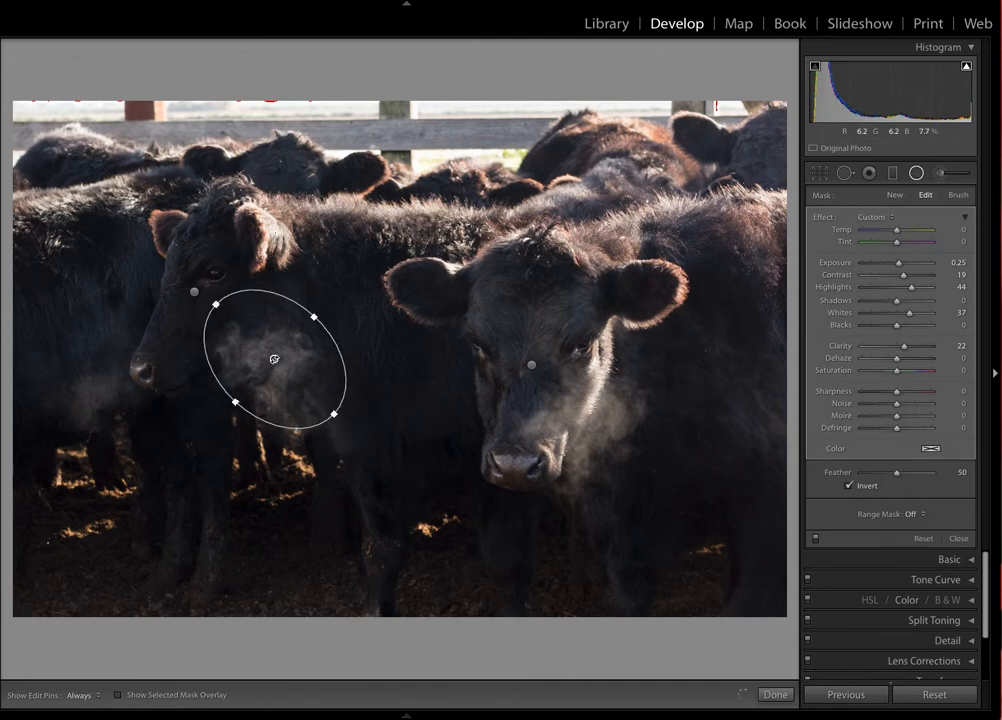
drag(275, 359, 276, 373)
drag(338, 427, 345, 430)
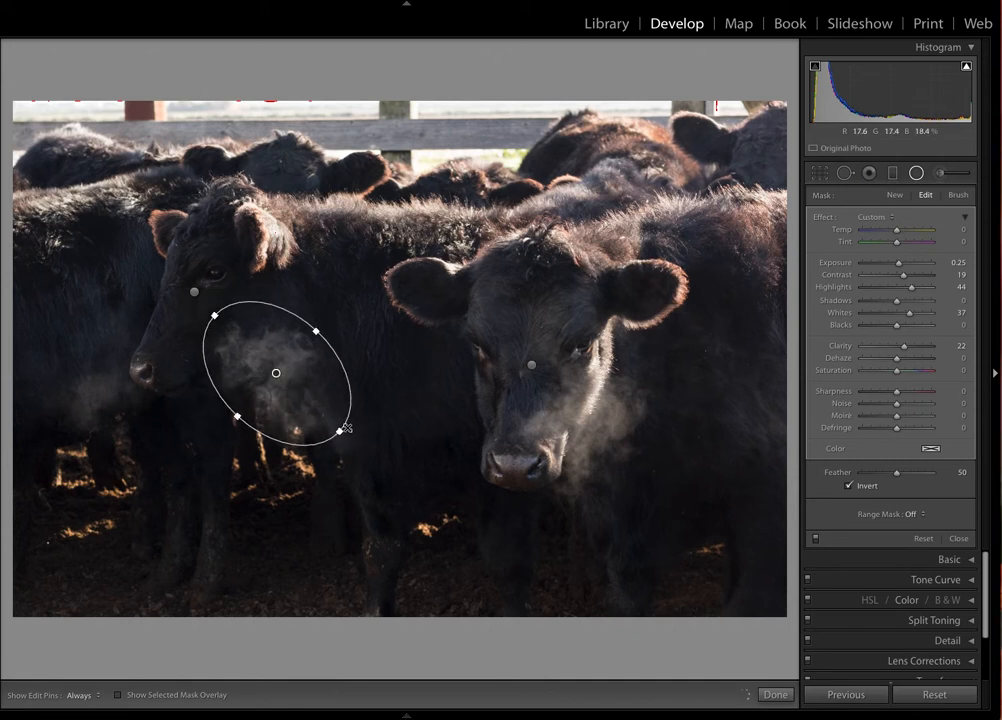
Show the mask overlay and restrict the radial filter with a Luminance range mask set to 71/100.
click(118, 696)
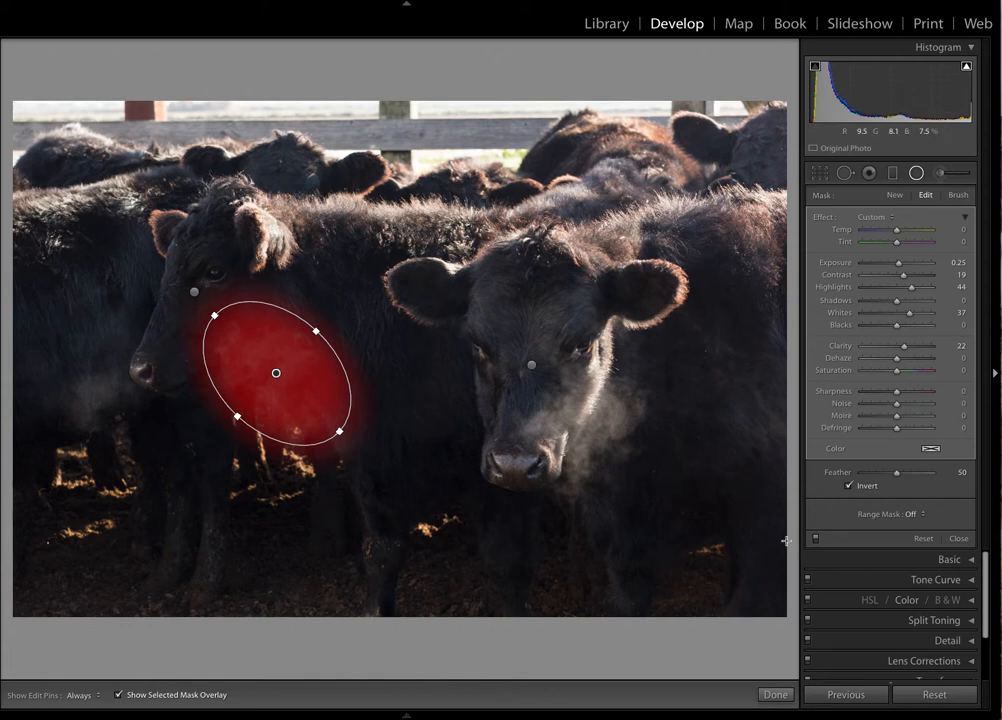
click(924, 515)
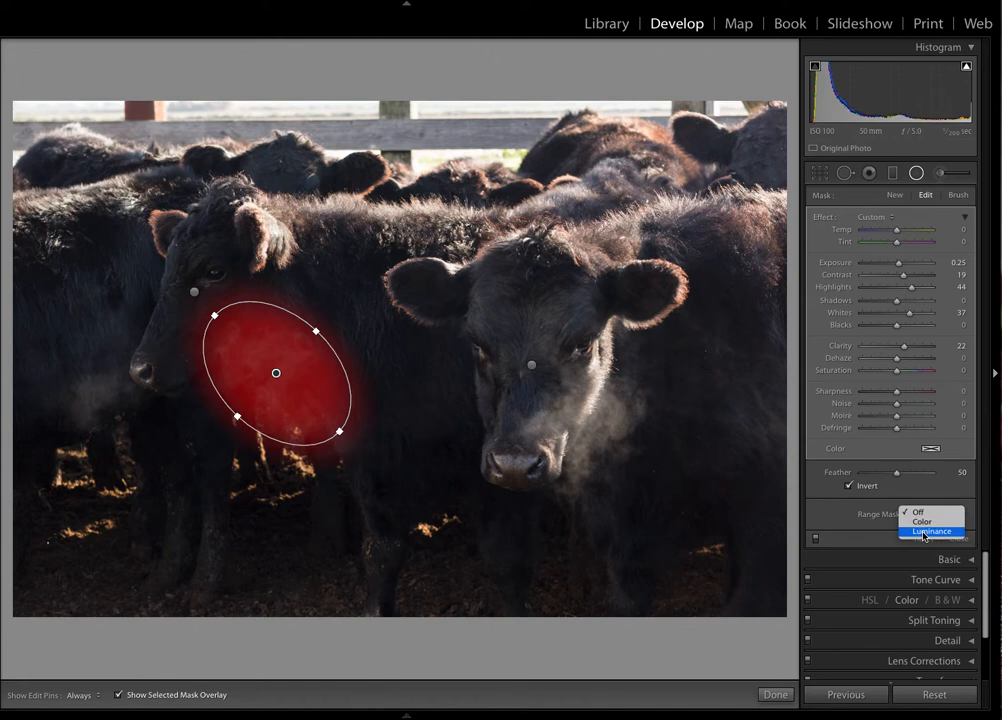
click(924, 532)
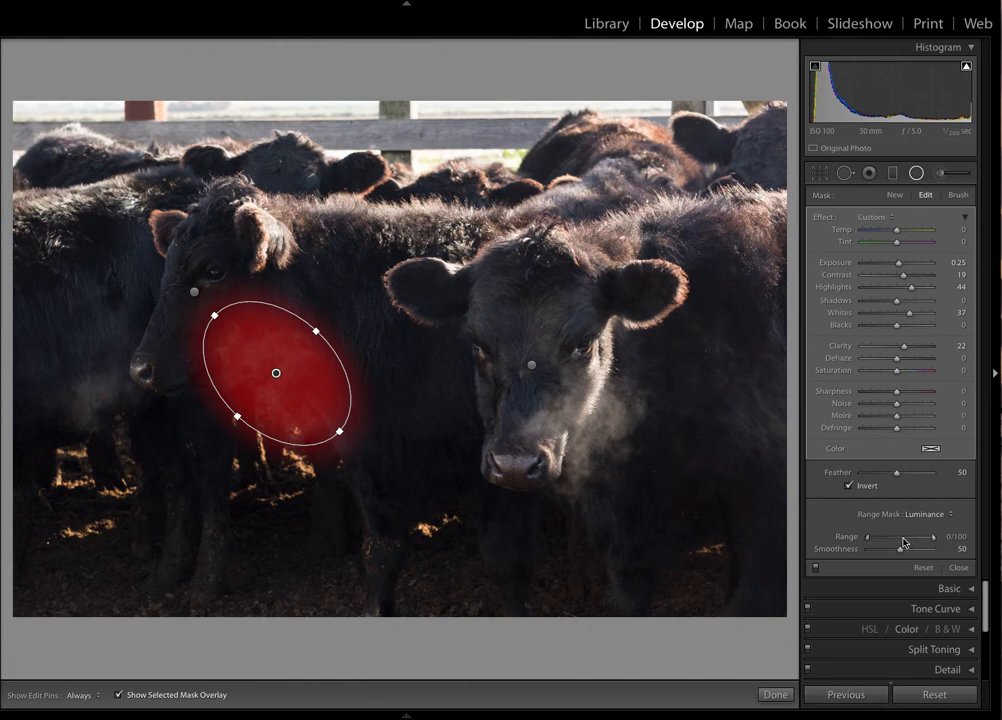
drag(868, 541, 913, 541)
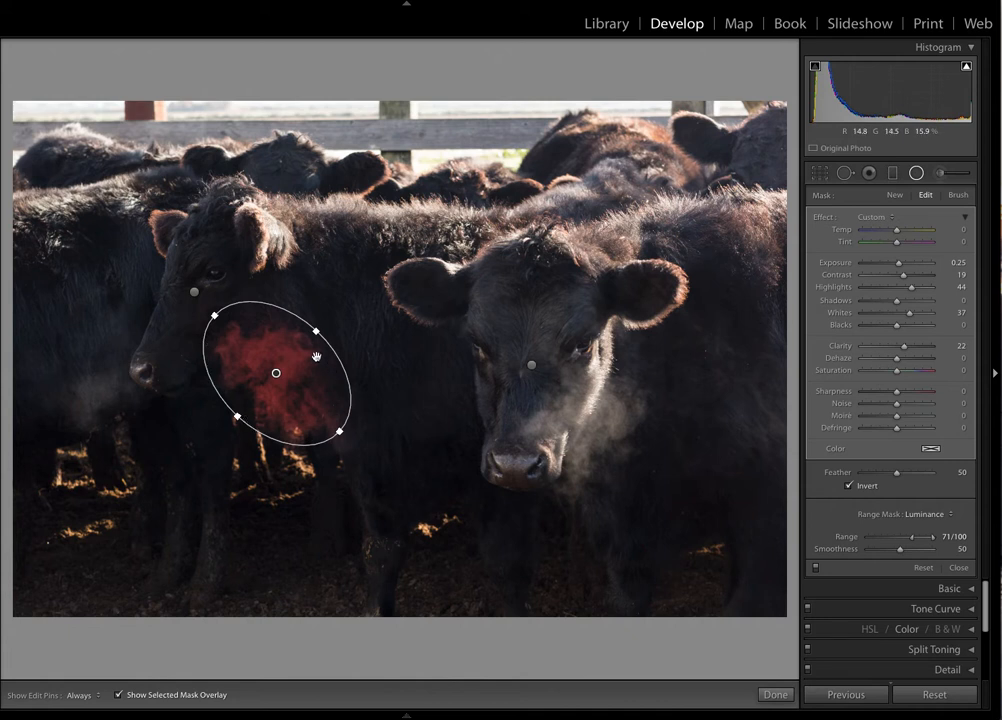
Hide the mask overlay and brighten the masked steam with Highlights 62, Whites 62 and Exposure 0.99.
click(119, 695)
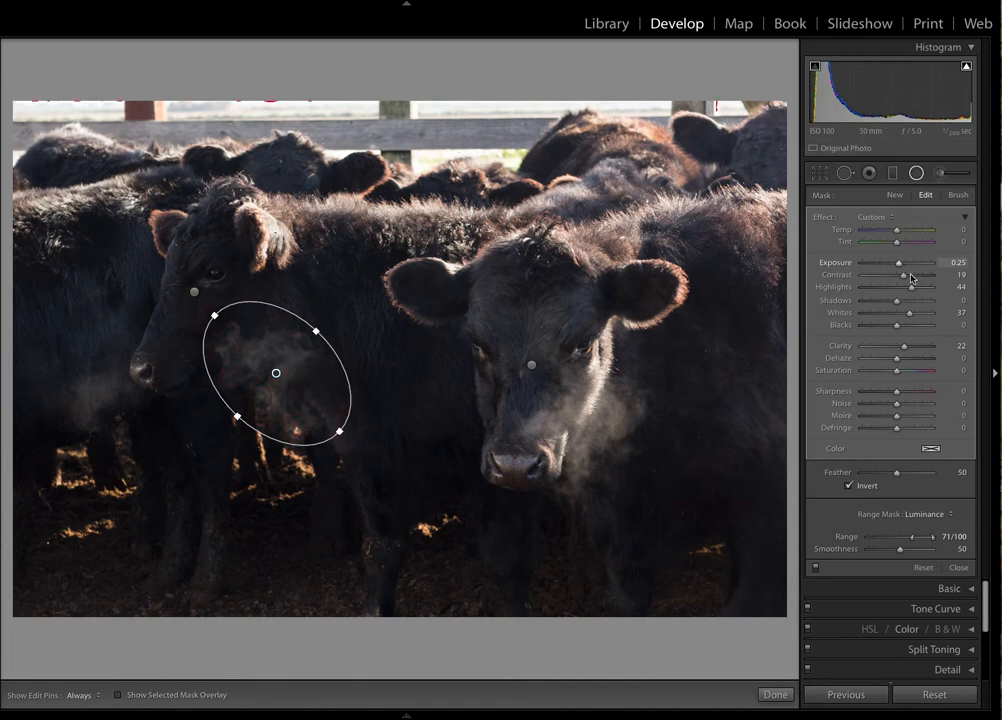
mouse_move(912, 292)
mouse_down()
mouse_move(920, 289)
mouse_move(908, 313)
mouse_move(918, 313)
mouse_up()
drag(899, 263, 907, 266)
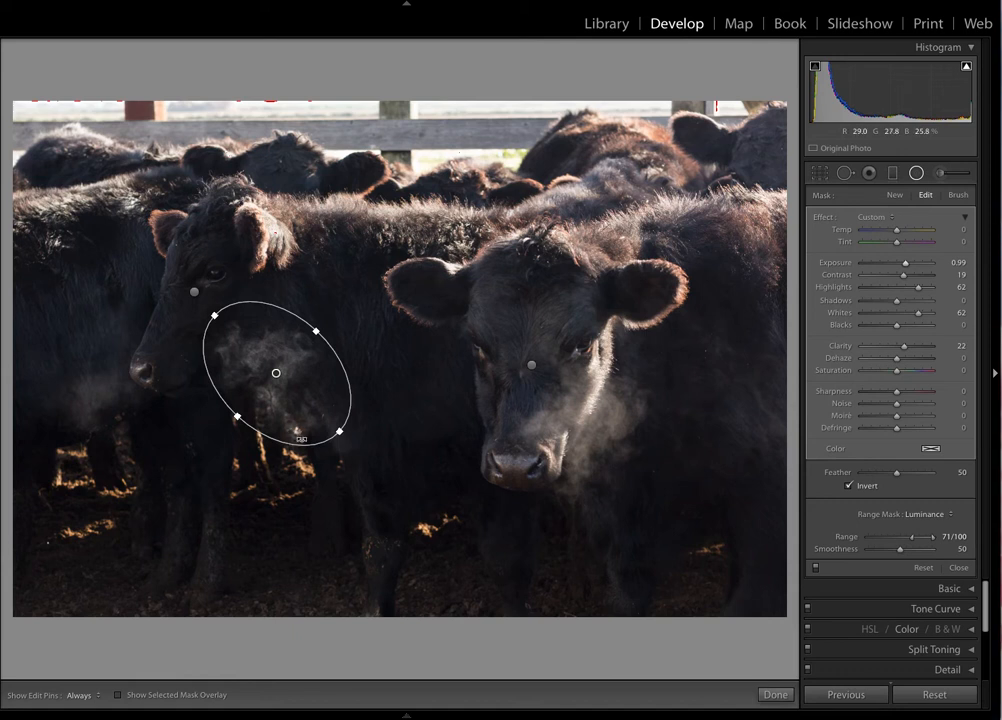
With the mask overlay shown, erase the bright ground spot at the lower edge of the steam mask using a size 2.0 brush.
click(118, 695)
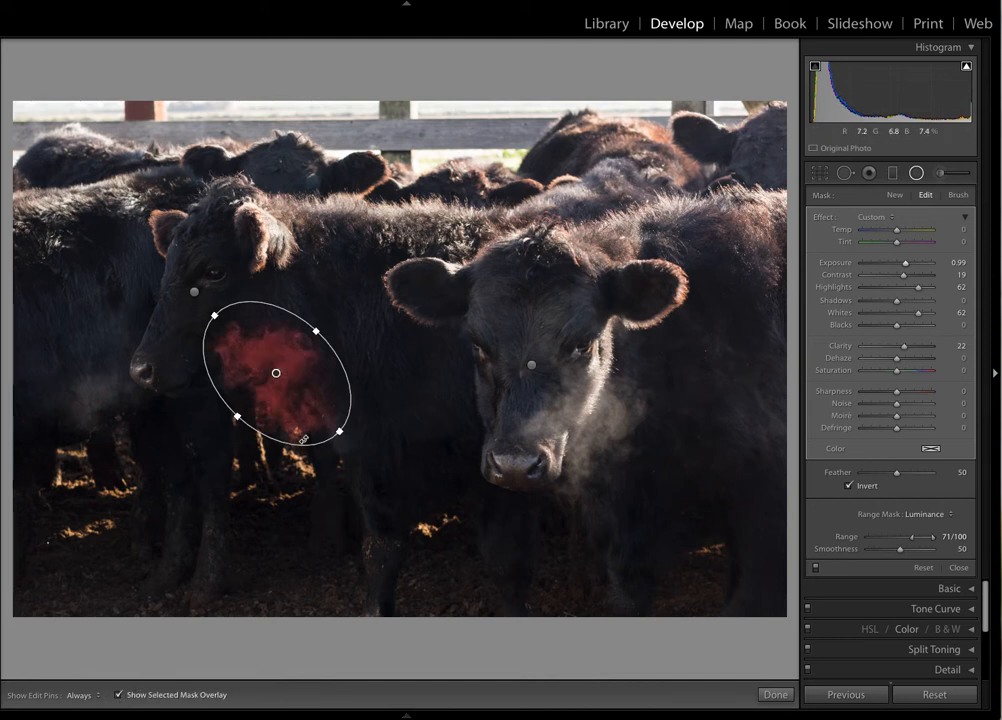
click(958, 197)
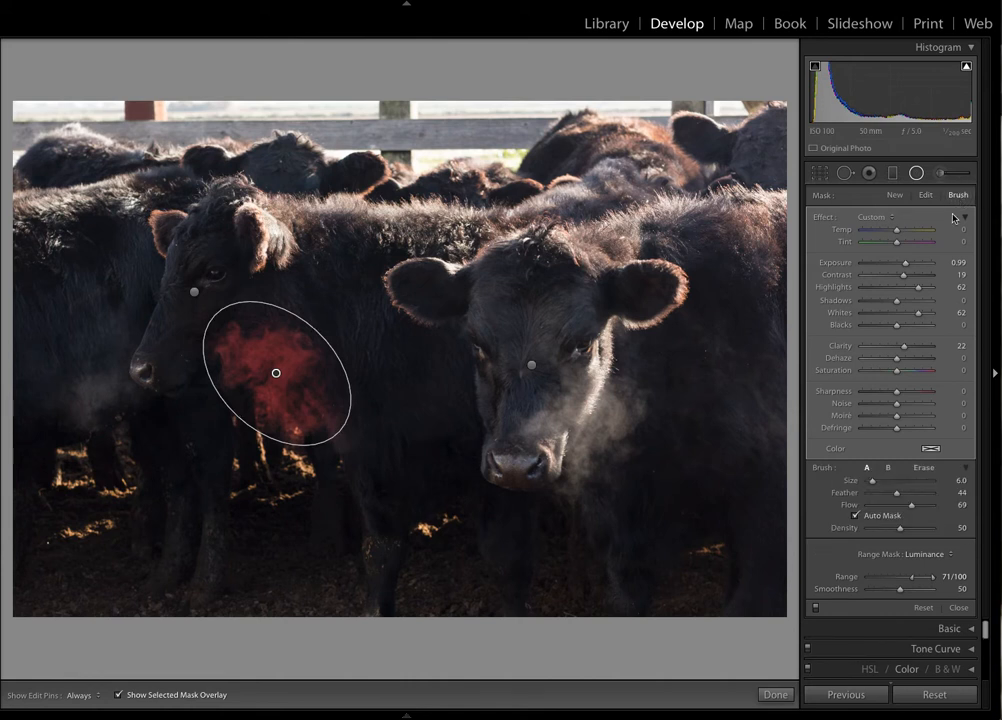
click(924, 467)
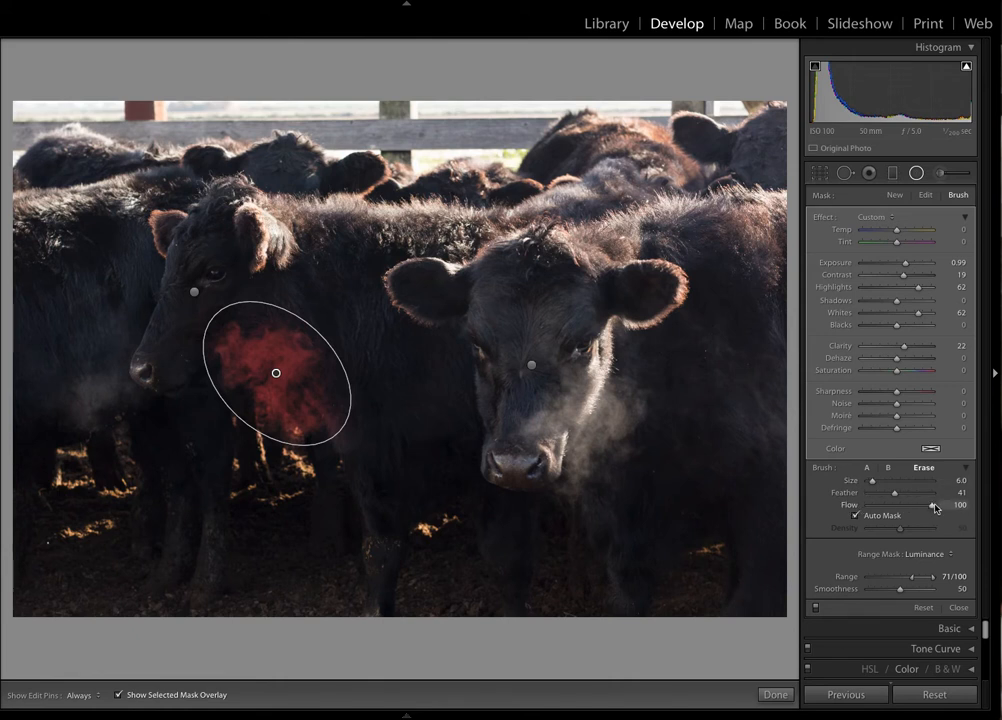
key(bracketleft)
key(h)
key(bracketleft)
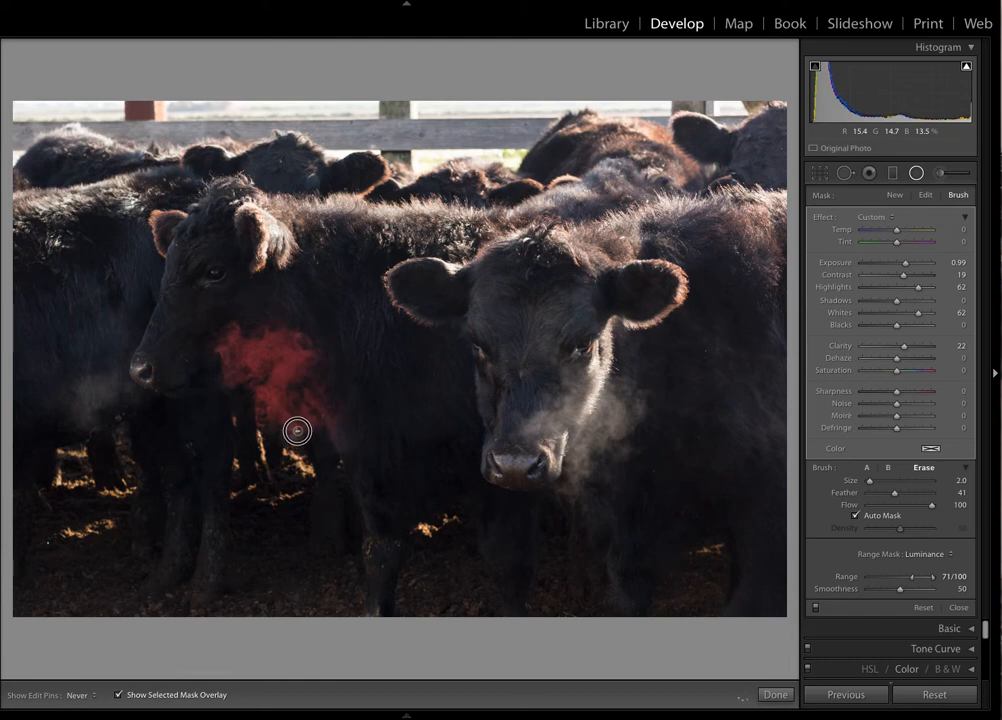
key(h)
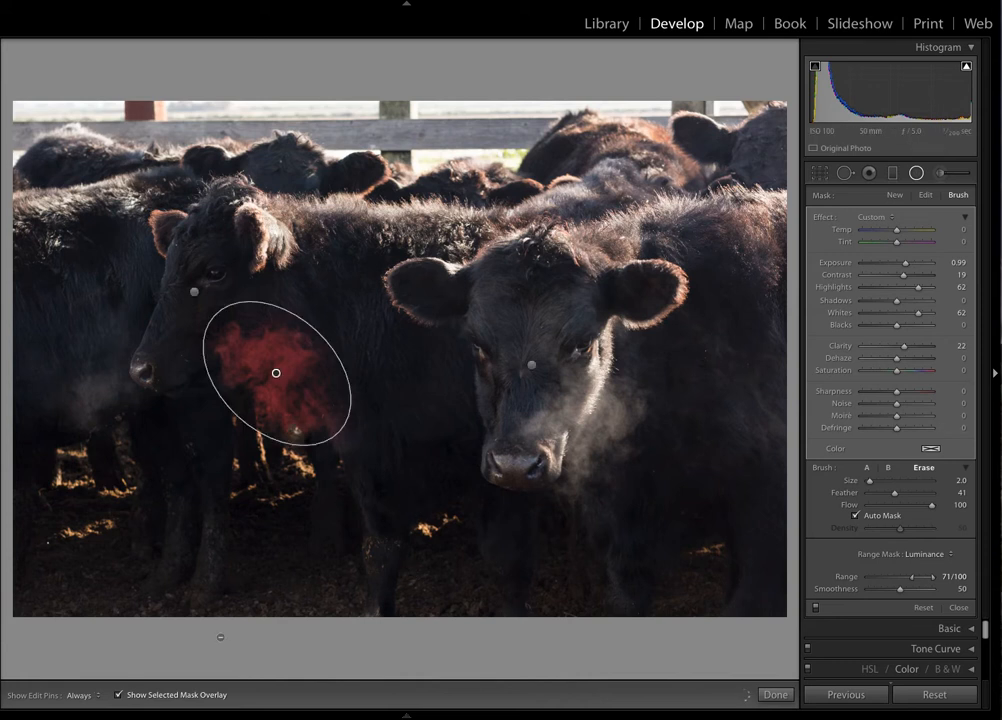
Hide the mask overlay and compare the photo with the radial filter adjustments switched off and on.
click(118, 695)
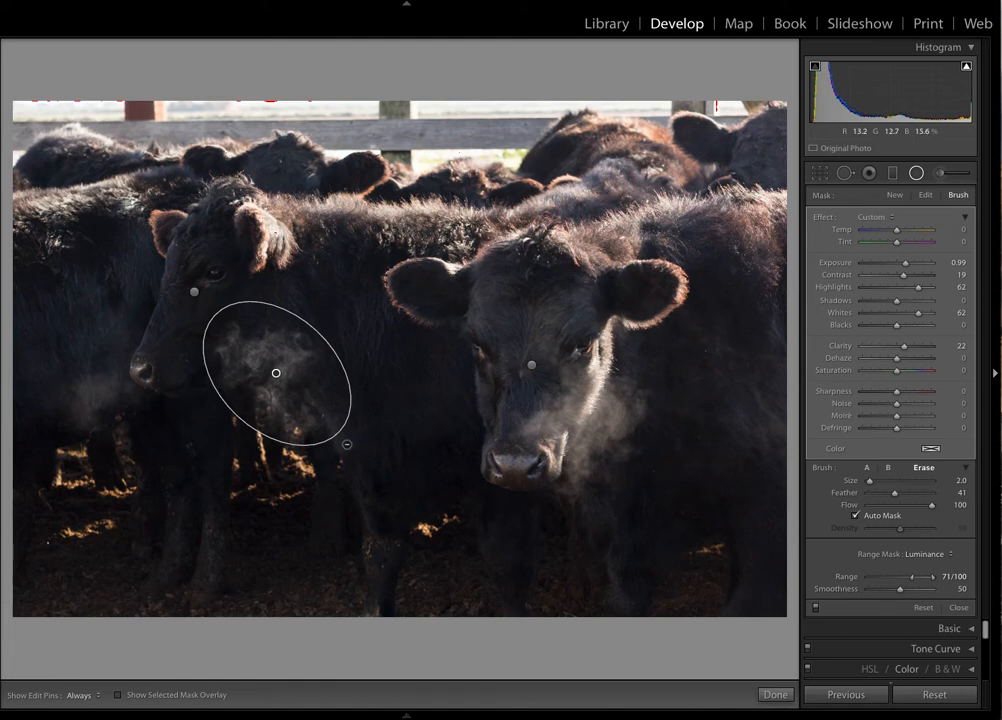
click(816, 607)
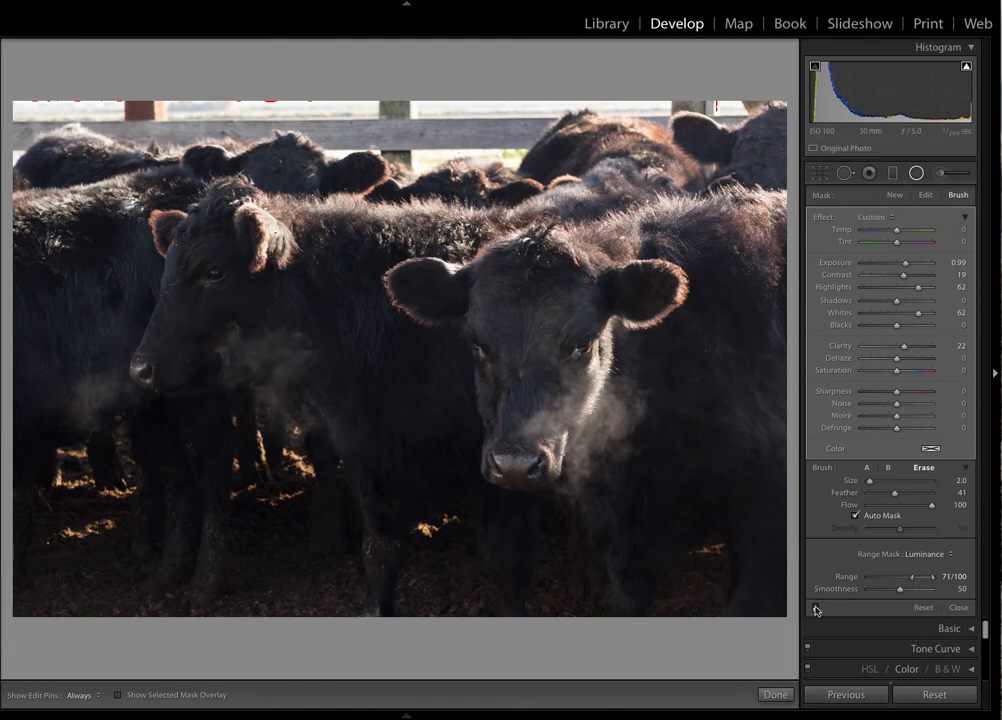
click(816, 608)
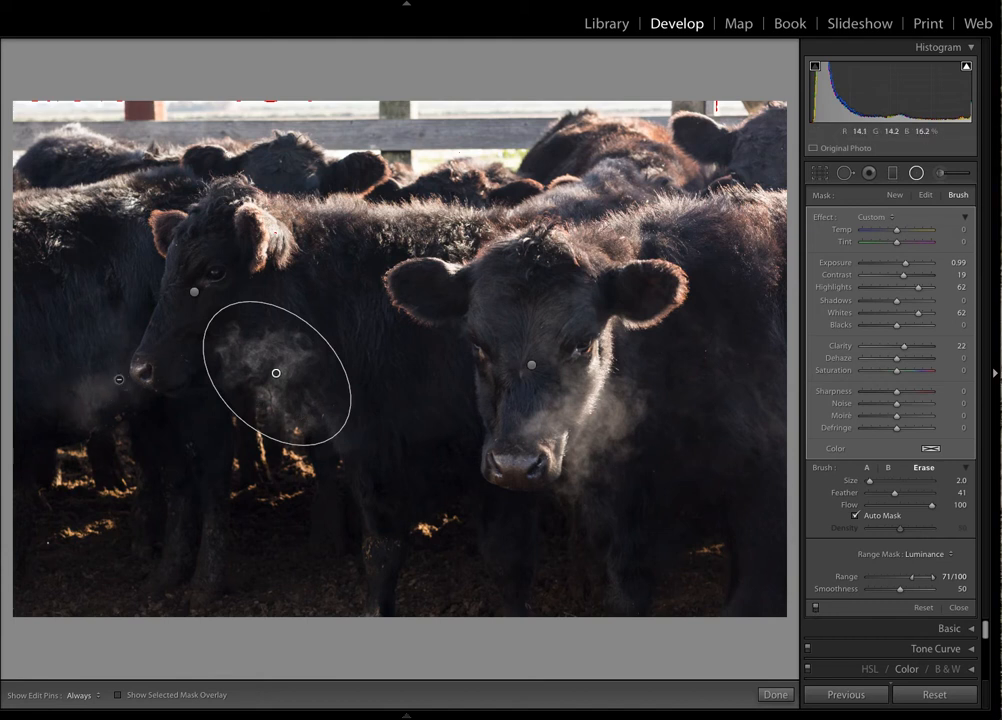
Add a new radial filter over the steam in front of the side-facing cow's nose and tilt it to follow the cloud.
click(896, 196)
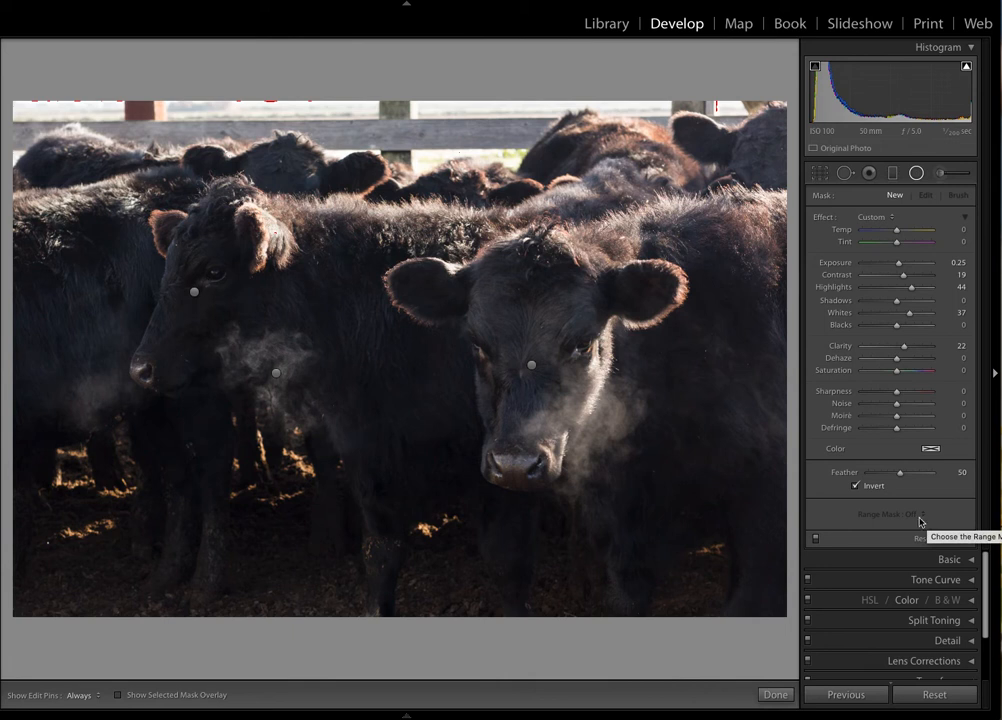
drag(96, 390, 152, 413)
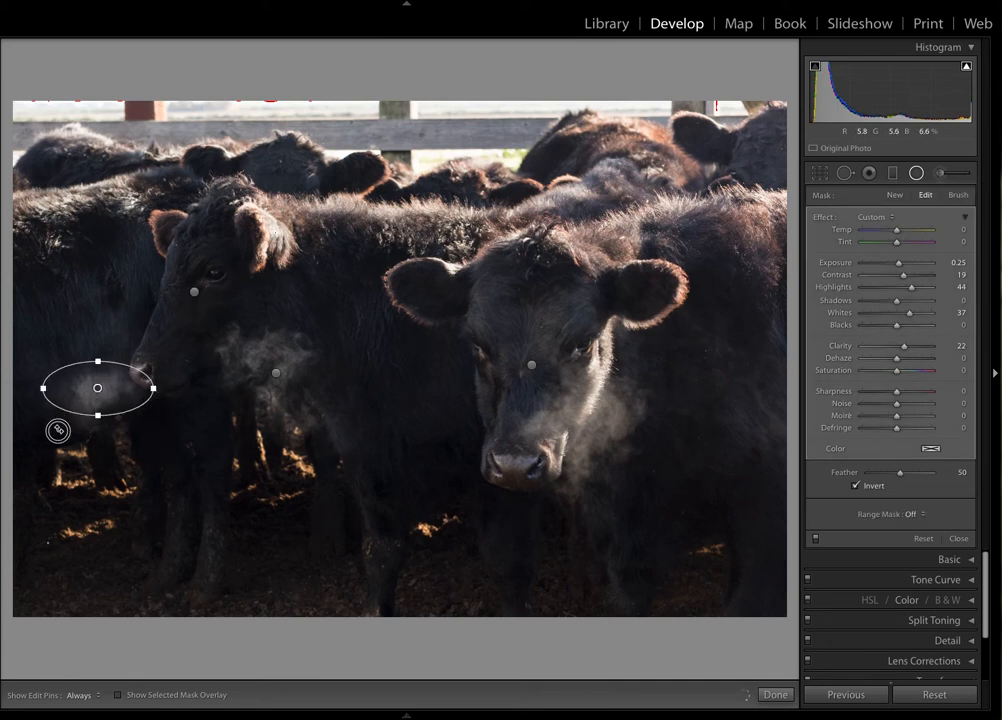
drag(60, 432, 93, 398)
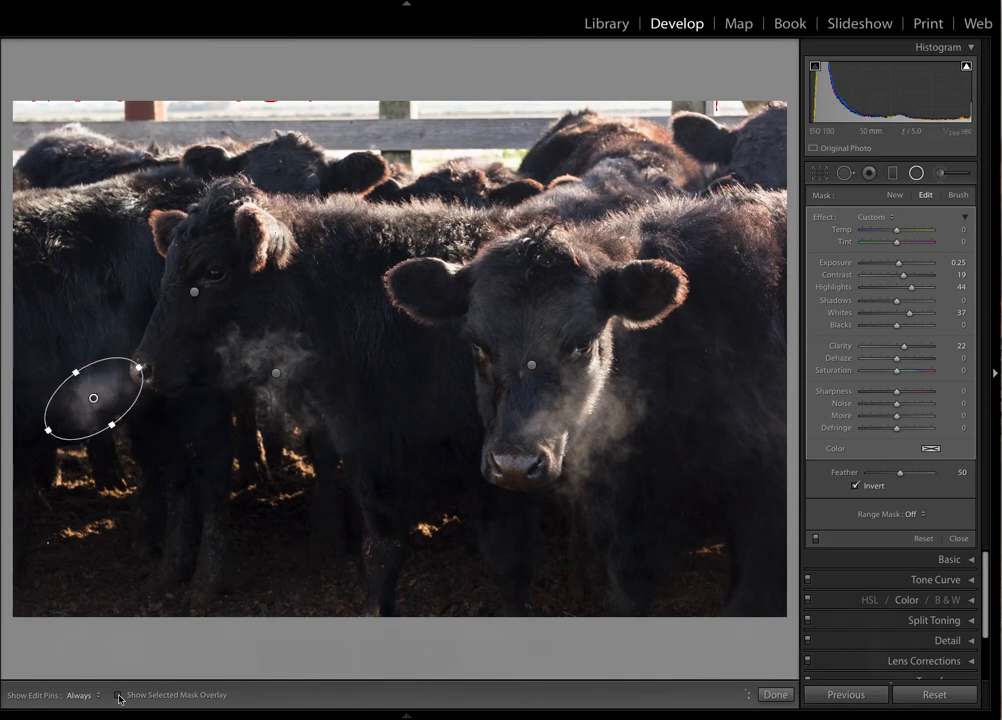
Show the mask overlay and limit the nose-steam filter with a Luminance range mask set to 71/100.
mouse_move(115, 712)
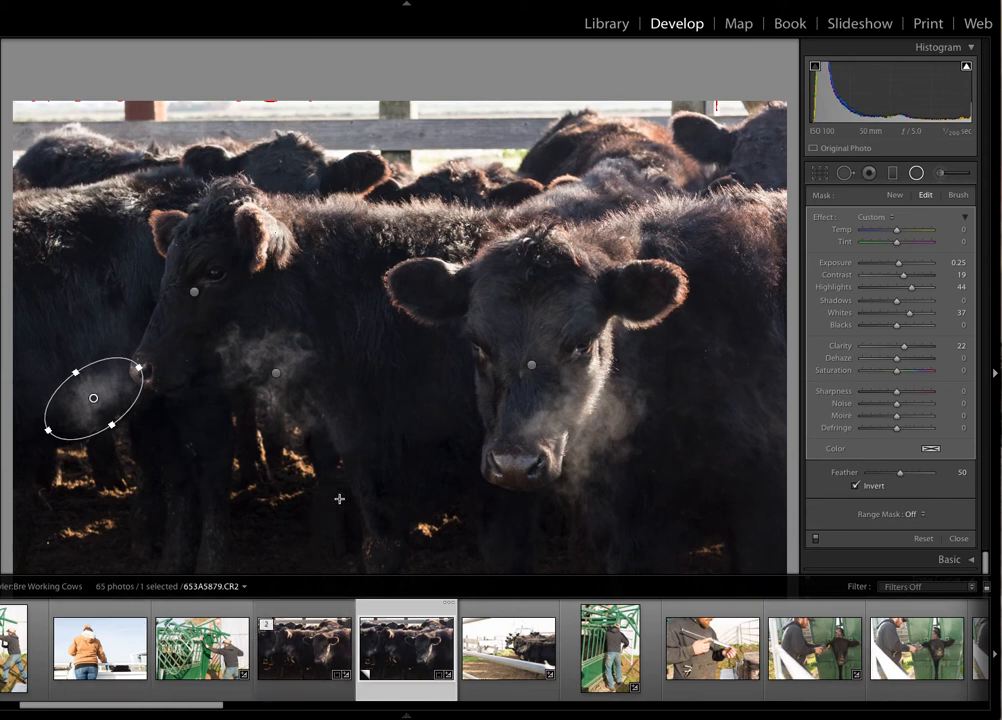
click(119, 696)
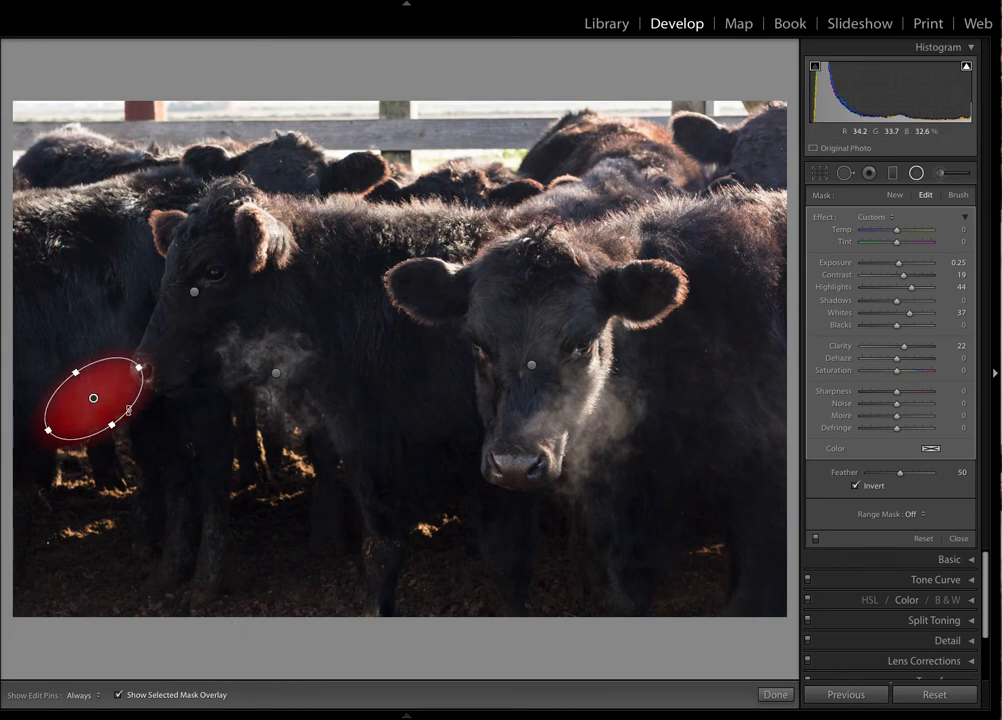
click(925, 516)
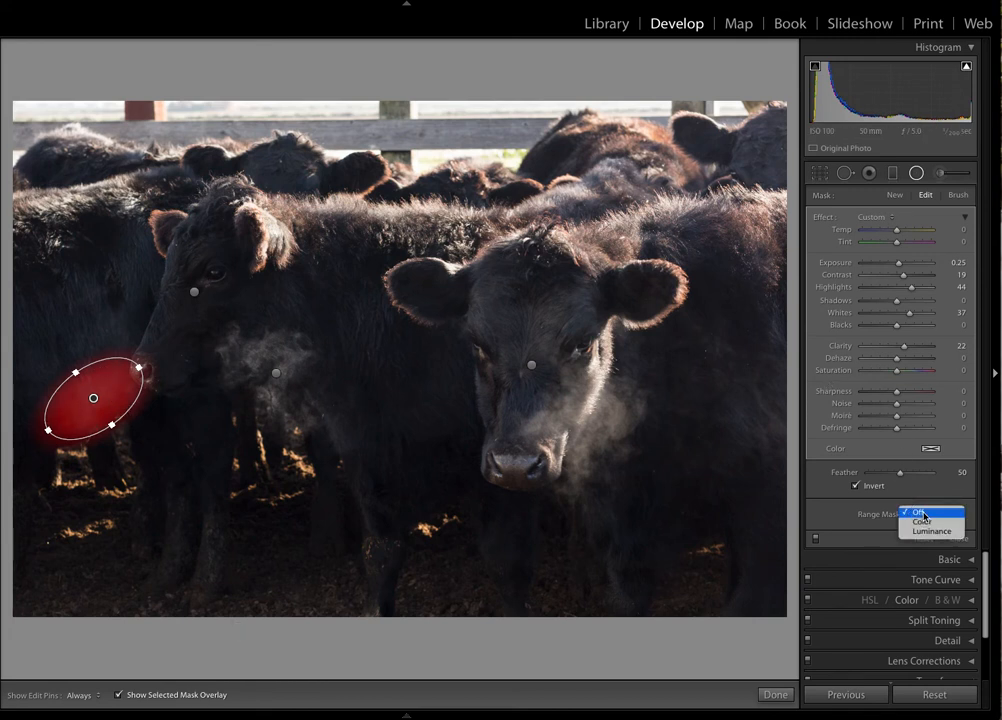
click(926, 533)
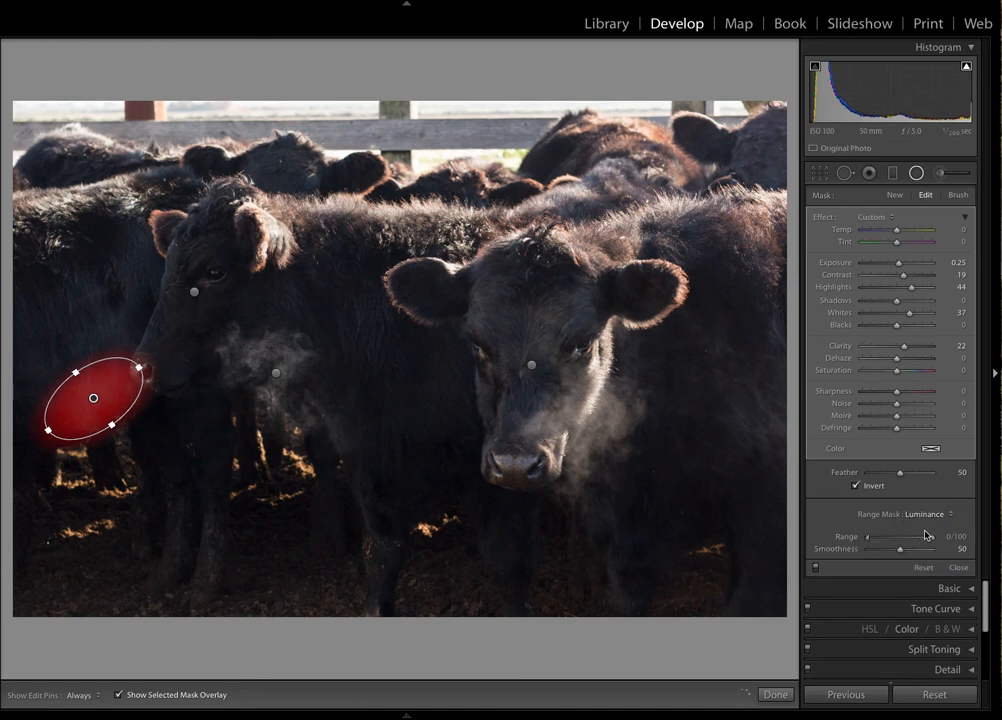
drag(869, 538, 914, 541)
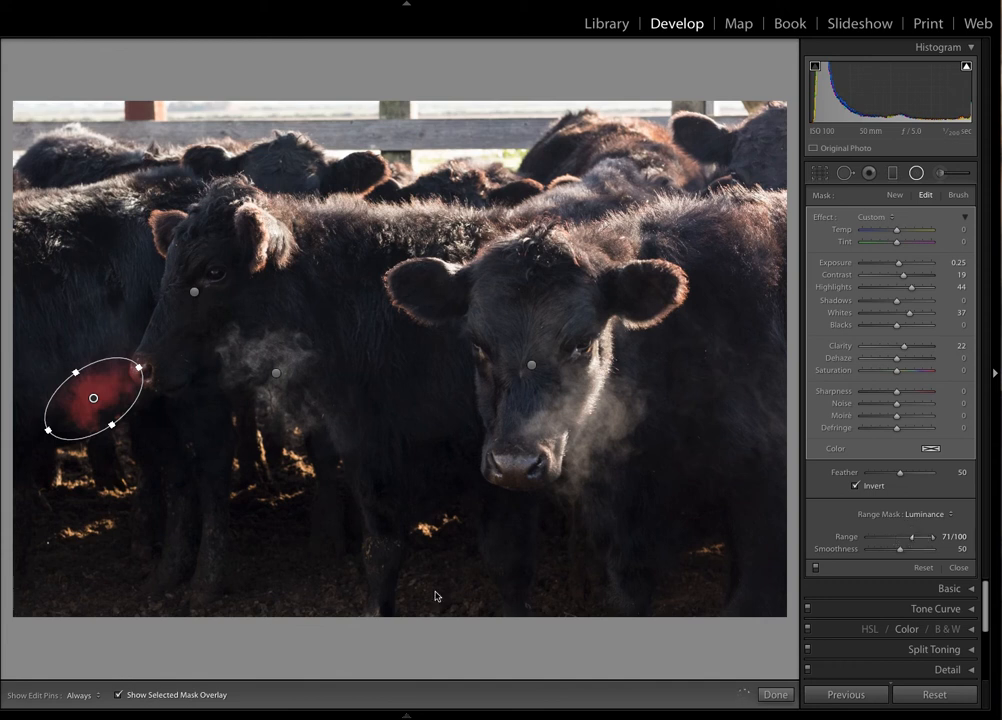
Hide the overlay, set the nose-steam filter to Highlights 60, Exposure 0.76 and Whites 44, and close the radial filter tool.
click(118, 695)
drag(913, 291, 918, 289)
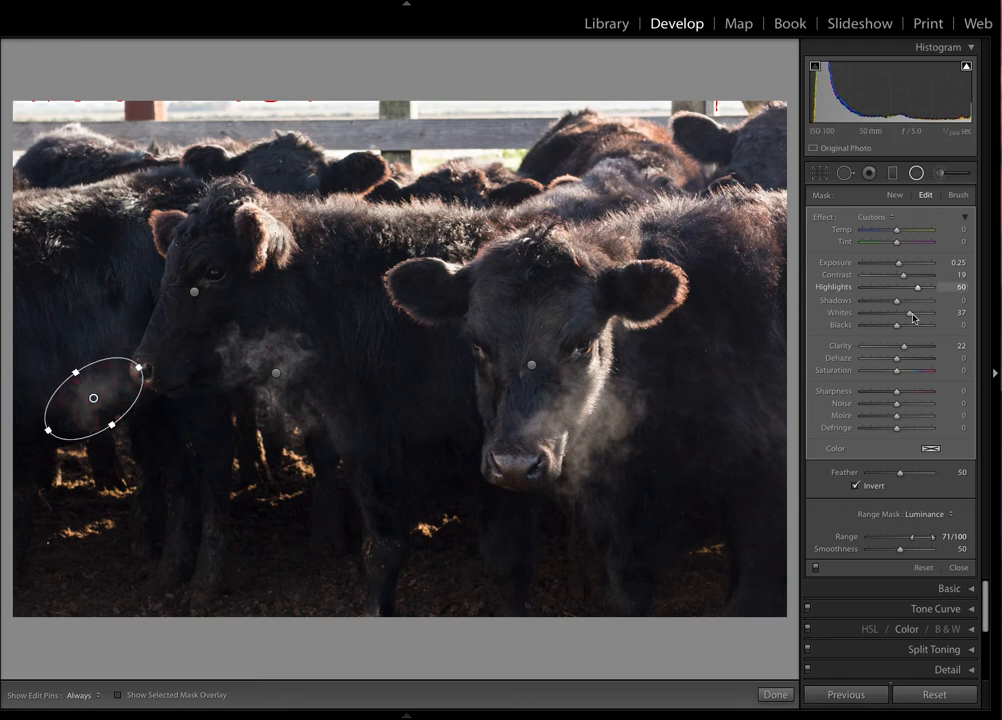
drag(899, 266, 902, 264)
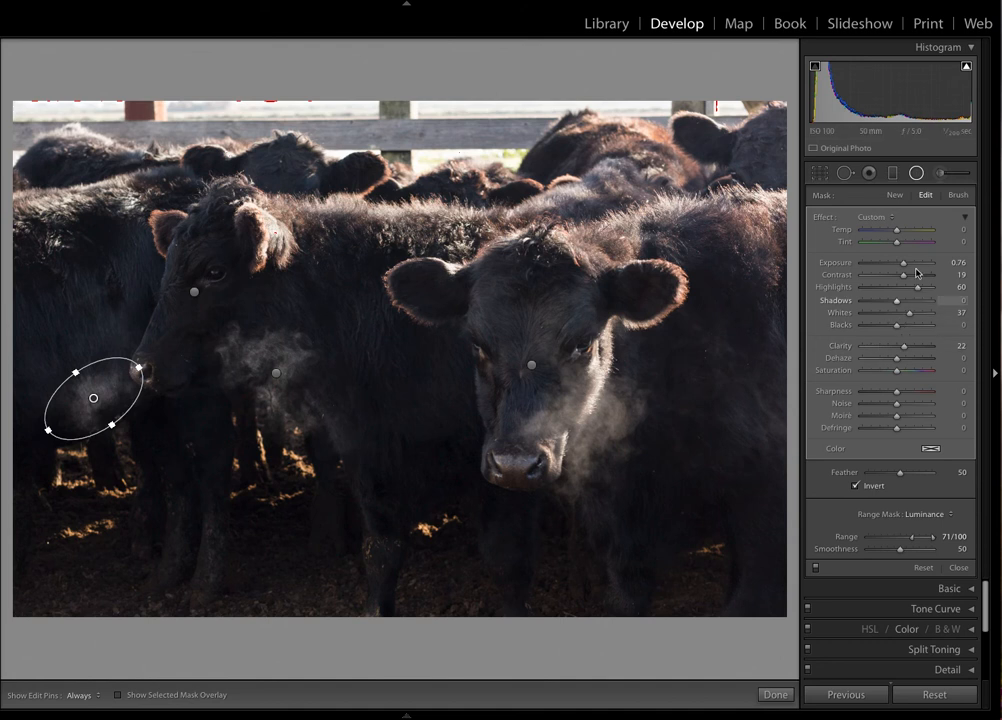
drag(910, 317, 911, 317)
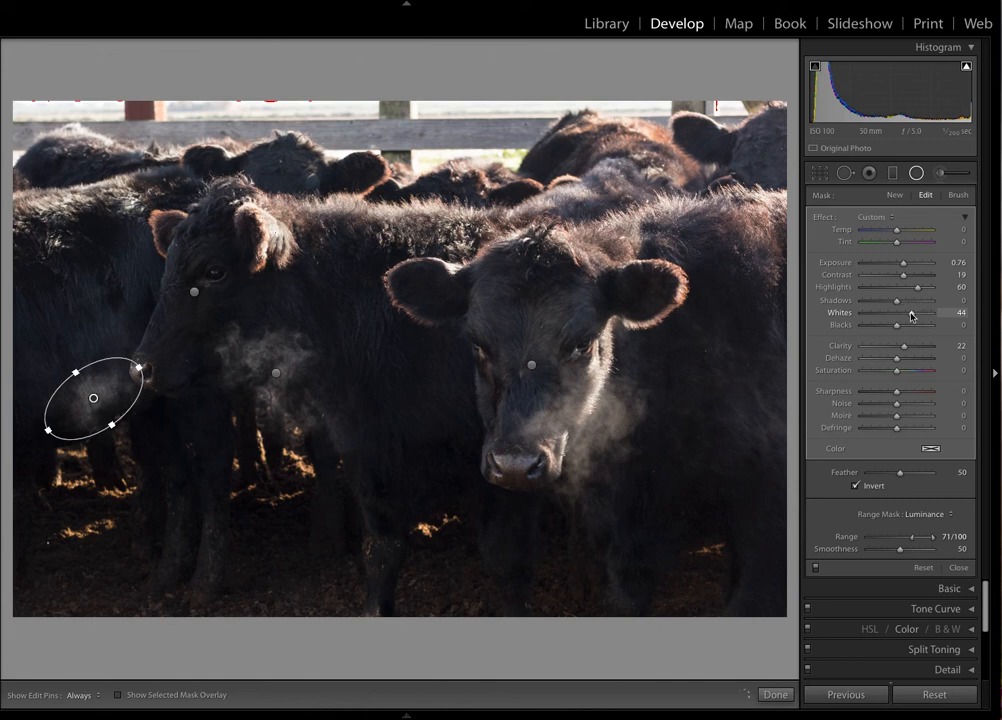
click(917, 174)
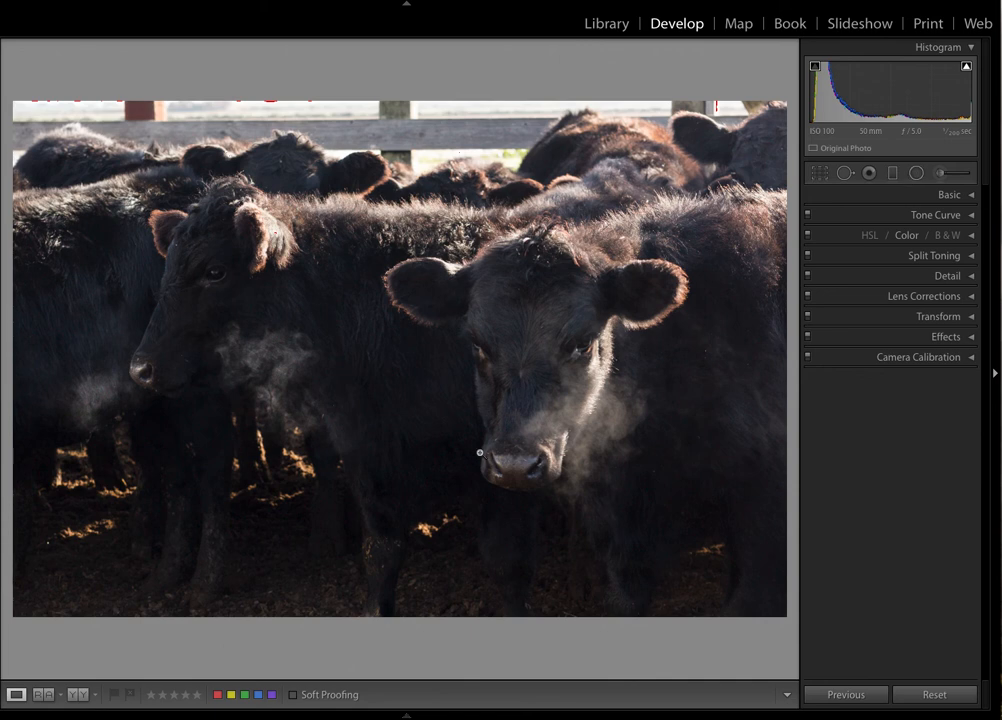
Compare the edited photo side by side with its before version, then return to the single-photo view.
click(78, 694)
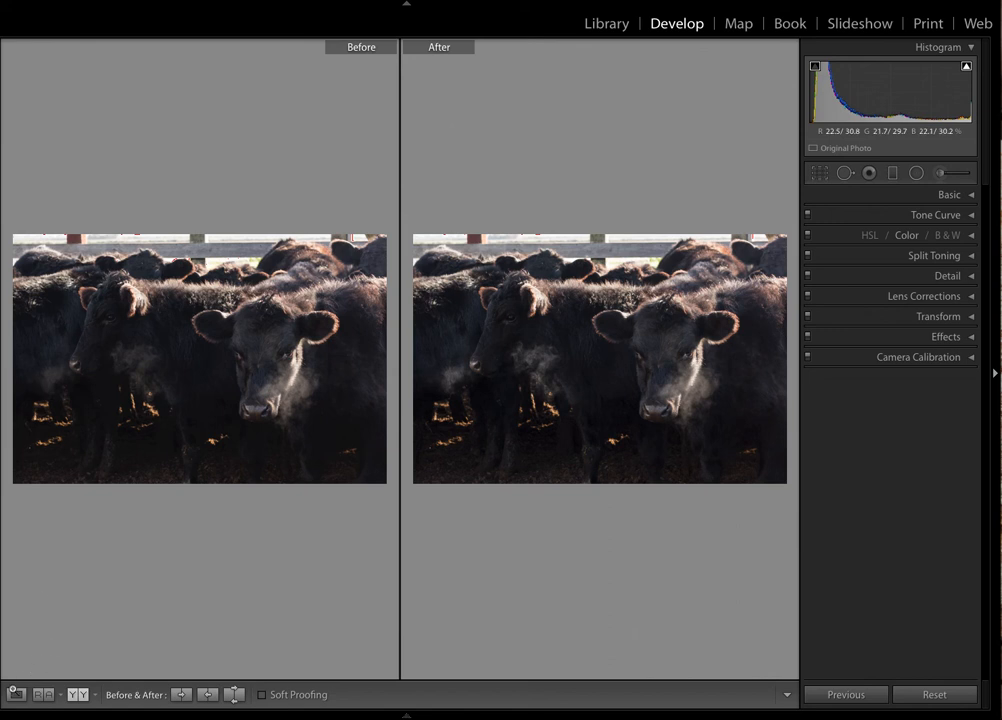
click(16, 695)
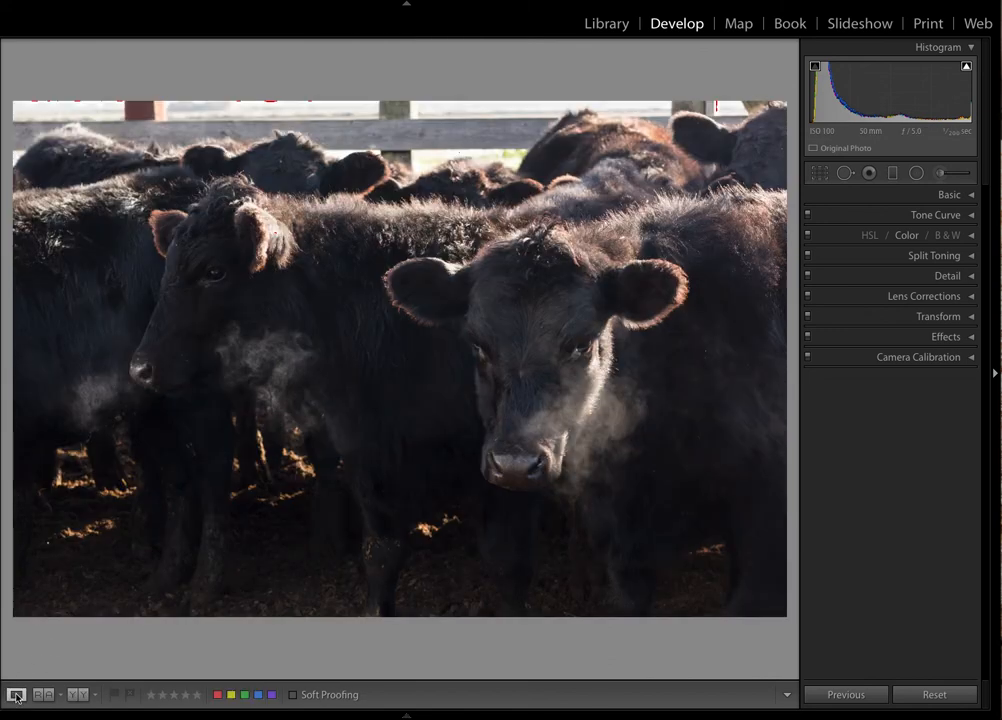